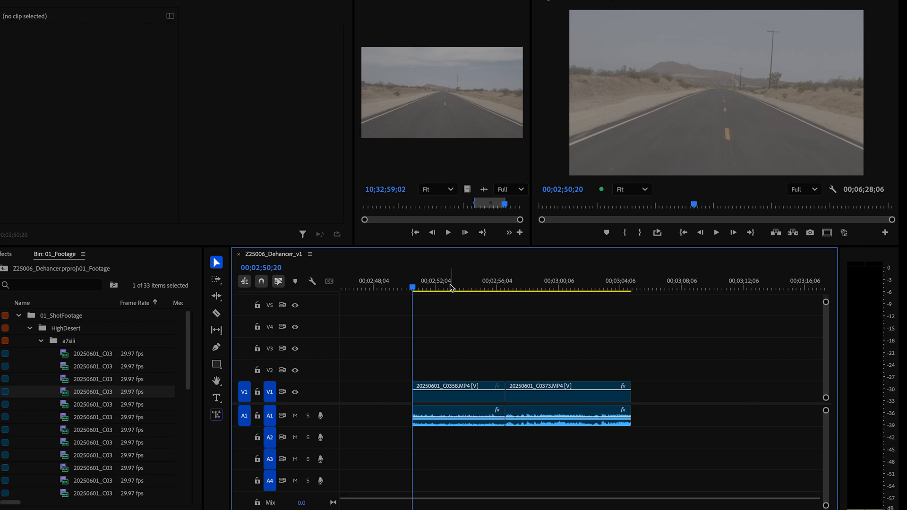
Step: Move the playhead across the two clips on the sequence and open the media export settings for the marked range
{"action": "mouse_move", "coordinate": [413, 287]}
{"action": "left_mouse_down"}
{"action": "mouse_move", "coordinate": [538, 287]}
{"action": "mouse_move", "coordinate": [558, 289]}
{"action": "mouse_move", "coordinate": [470, 289]}
{"action": "mouse_move", "coordinate": [634, 303]}
{"action": "left_mouse_up"}
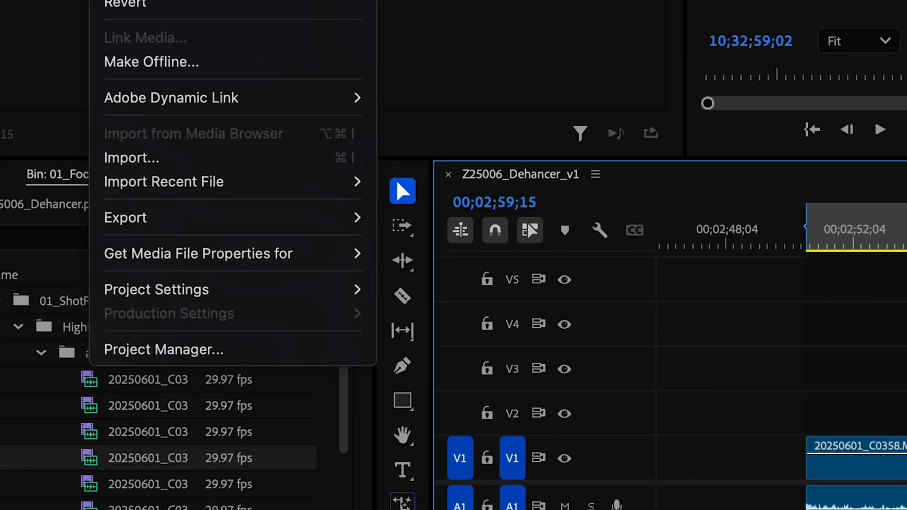
{"action": "mouse_move", "coordinate": [108, 279]}
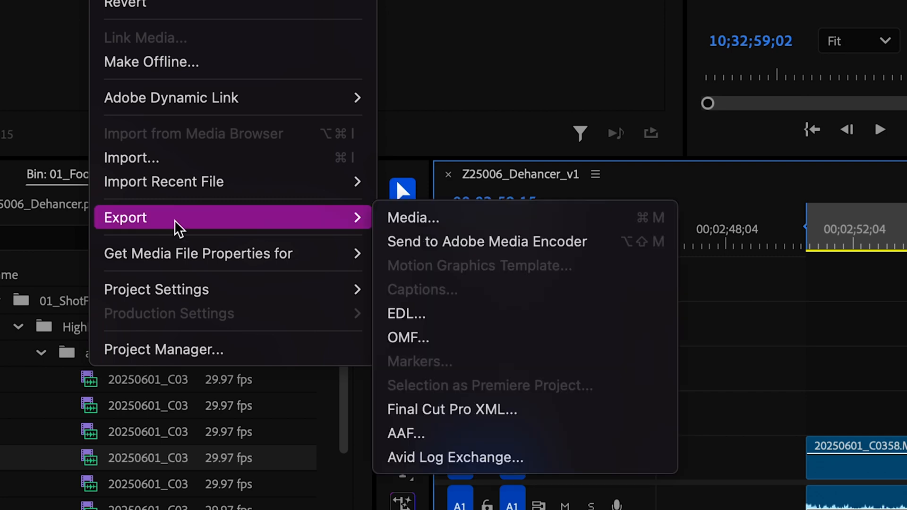
{"action": "left_click", "coordinate": [405, 218]}
Step: Set the export format to QuickTime with the Apple ProRes 422 HQ codec and check the remaining video settings
{"action": "left_click", "coordinate": [289, 101]}
{"action": "scroll", "coordinate": [282, 304], "scroll_direction": "down", "scroll_amount": 3}
{"action": "scroll", "coordinate": [282, 304], "scroll_direction": "down", "scroll_amount": 3}
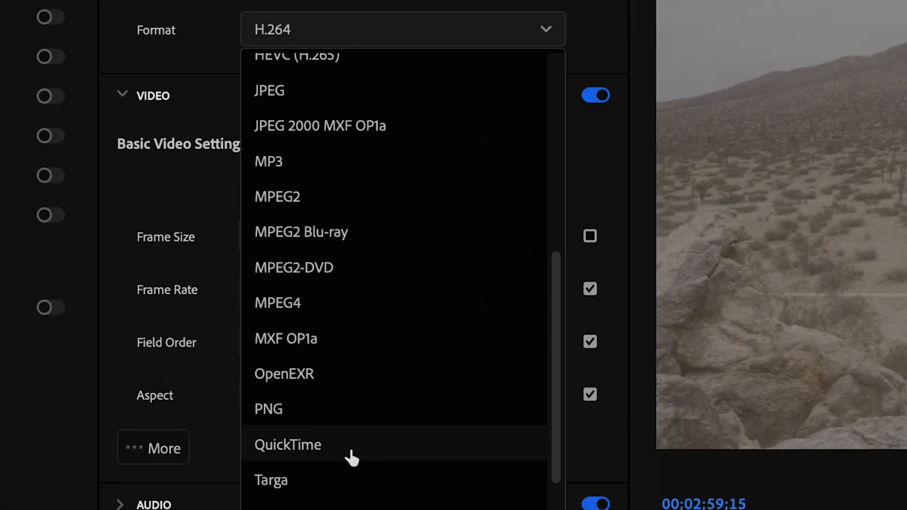
{"action": "left_click", "coordinate": [317, 447]}
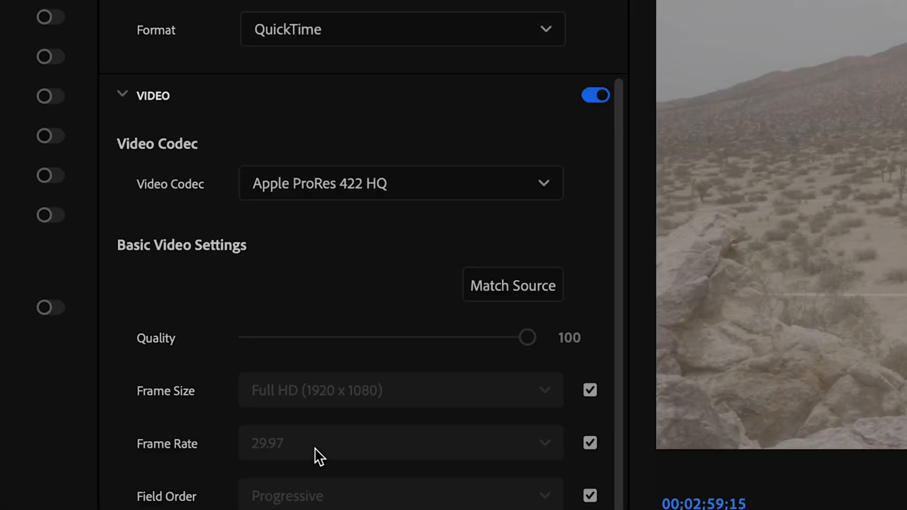
{"action": "left_click", "coordinate": [401, 184]}
{"action": "left_click", "coordinate": [393, 244]}
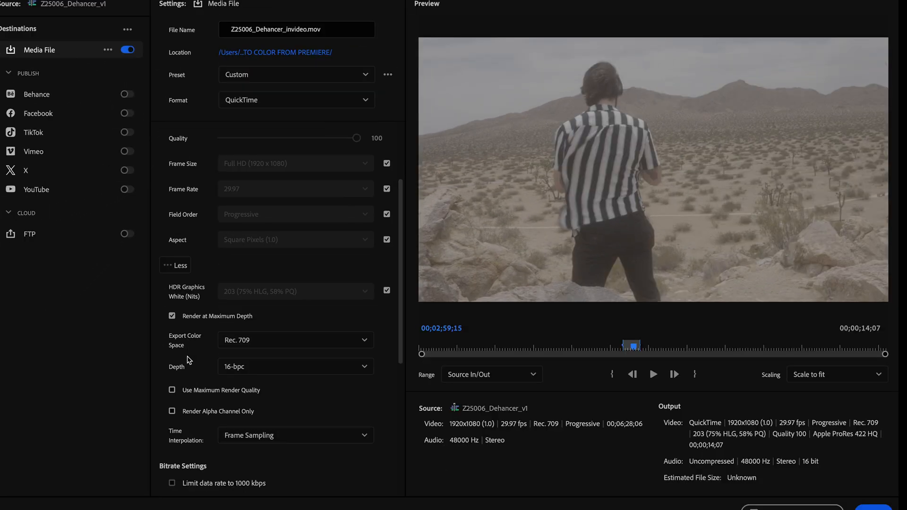
{"action": "scroll", "coordinate": [189, 360], "scroll_direction": "down", "scroll_amount": 1}
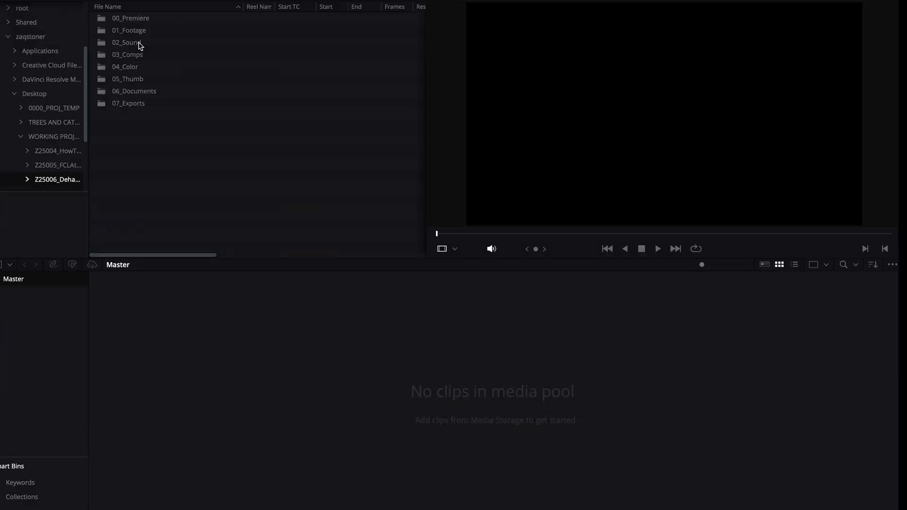
Step: In DaVinci Resolve, find Z25006_Dehancer_invideo.mov in the 04_Color project folder and run automatic scene cut detection on it
{"action": "double_click", "coordinate": [138, 45]}
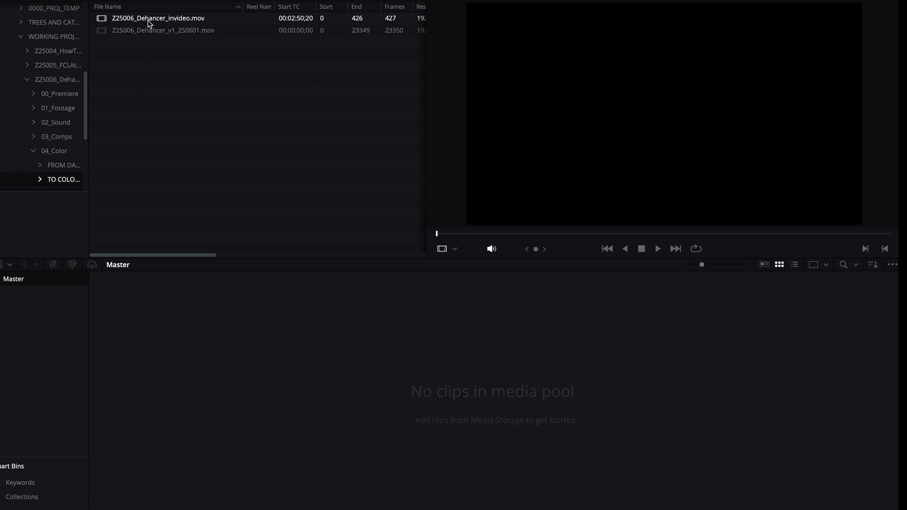
{"action": "right_click", "coordinate": [169, 22]}
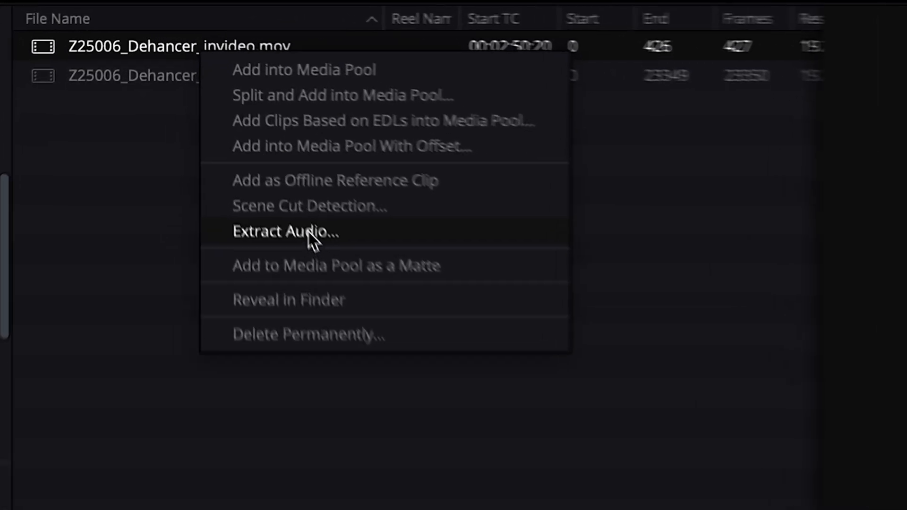
{"action": "left_click", "coordinate": [331, 225]}
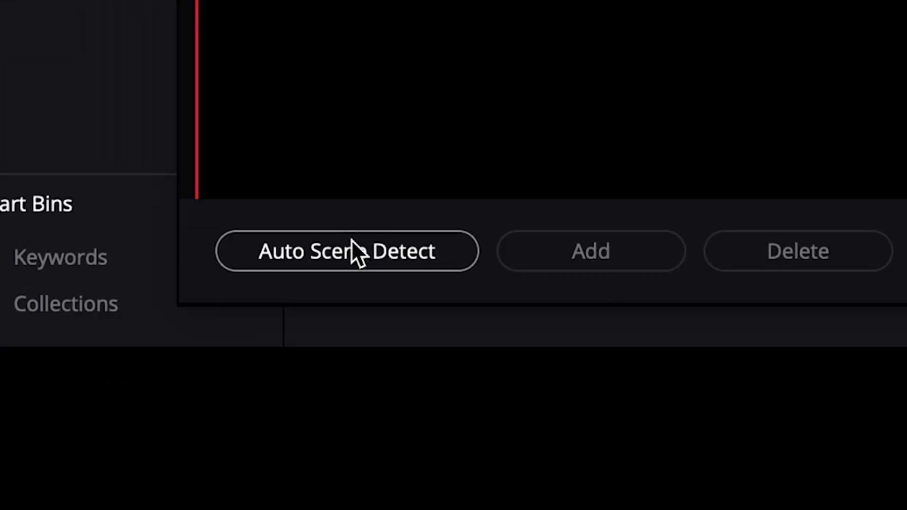
{"action": "left_click", "coordinate": [351, 242]}
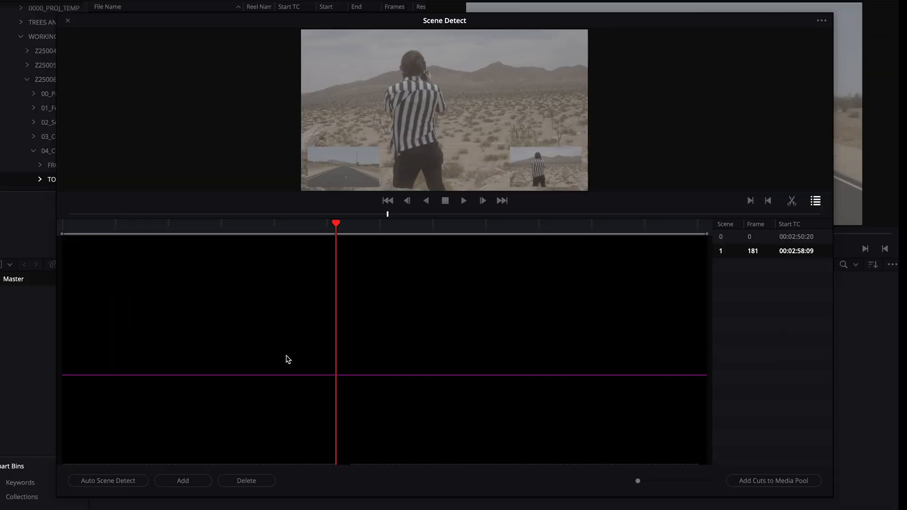
Step: Check the detected cut, add the cuts to the media pool and change the project frame rate to match the clips
{"action": "left_click_drag", "start_coordinate": [369, 235], "coordinate": [365, 275]}
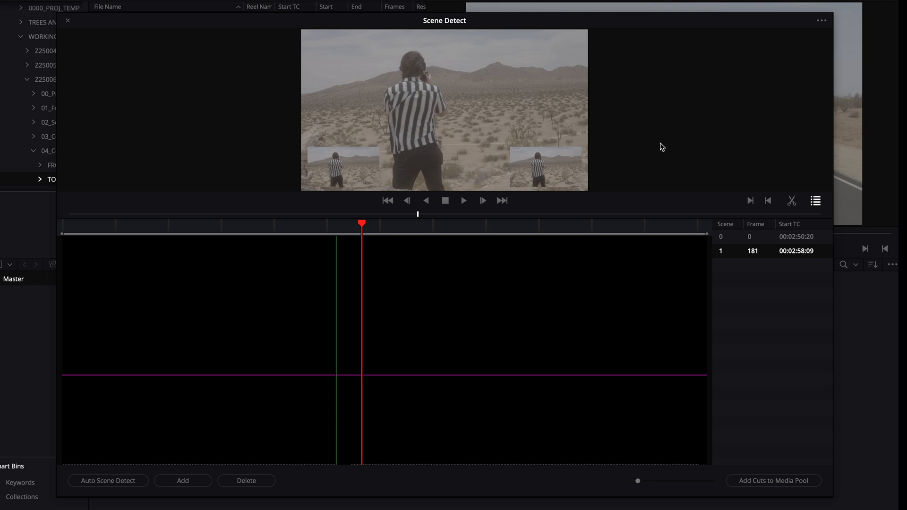
{"action": "key", "text": "Up"}
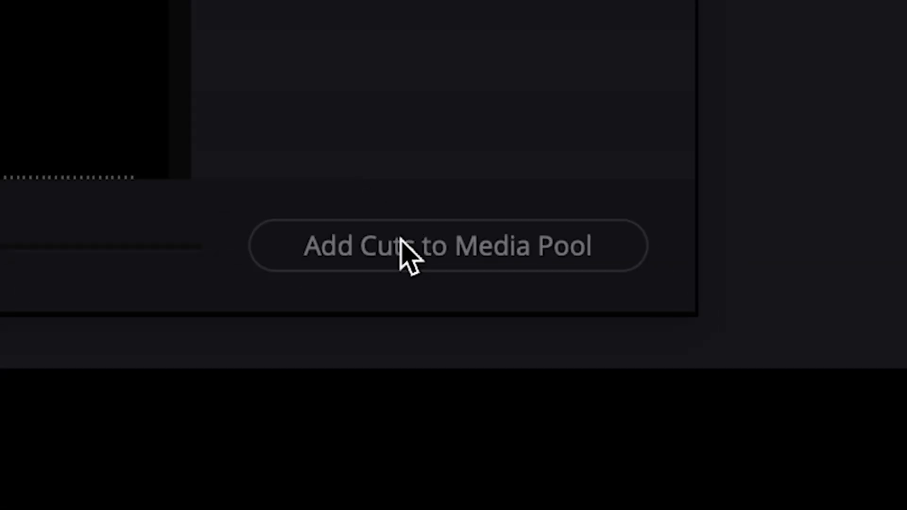
{"action": "left_click", "coordinate": [763, 481]}
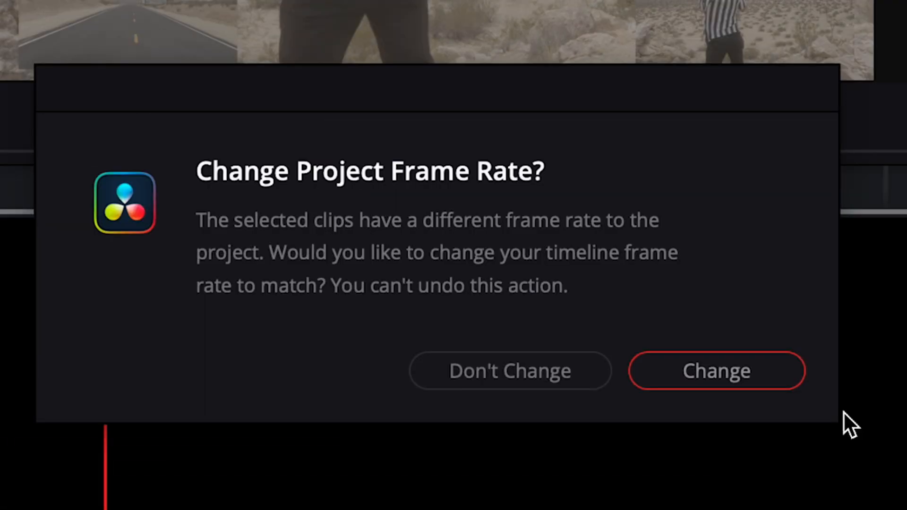
{"action": "left_click", "coordinate": [714, 373]}
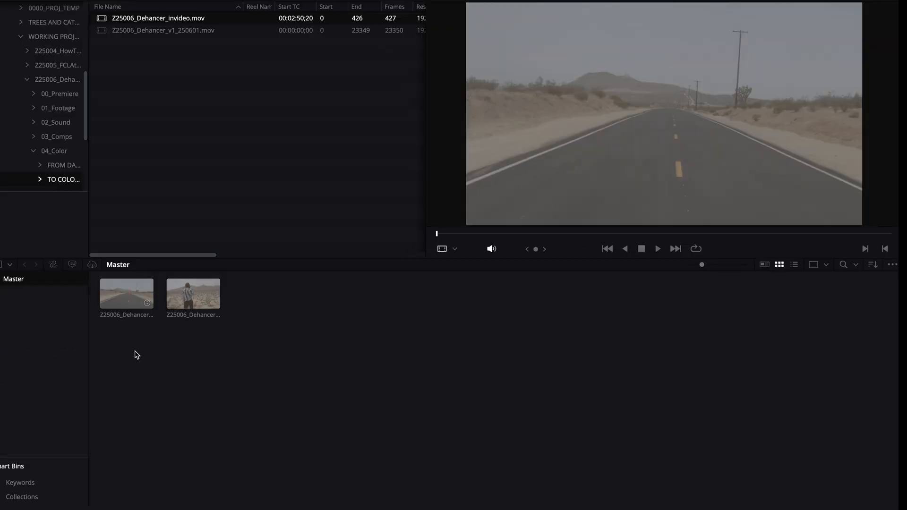
Step: Set up a new timeline from both media pool clips, named dehancer_inv, without using the project settings
{"action": "left_click_drag", "start_coordinate": [129, 347], "coordinate": [201, 301]}
{"action": "right_click", "coordinate": [201, 301]}
{"action": "left_click", "coordinate": [231, 306]}
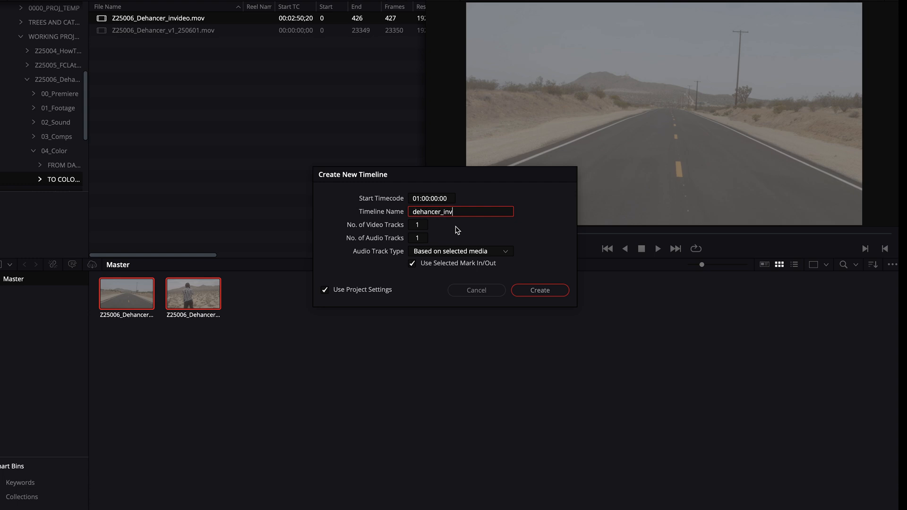
{"action": "left_click", "coordinate": [325, 290]}
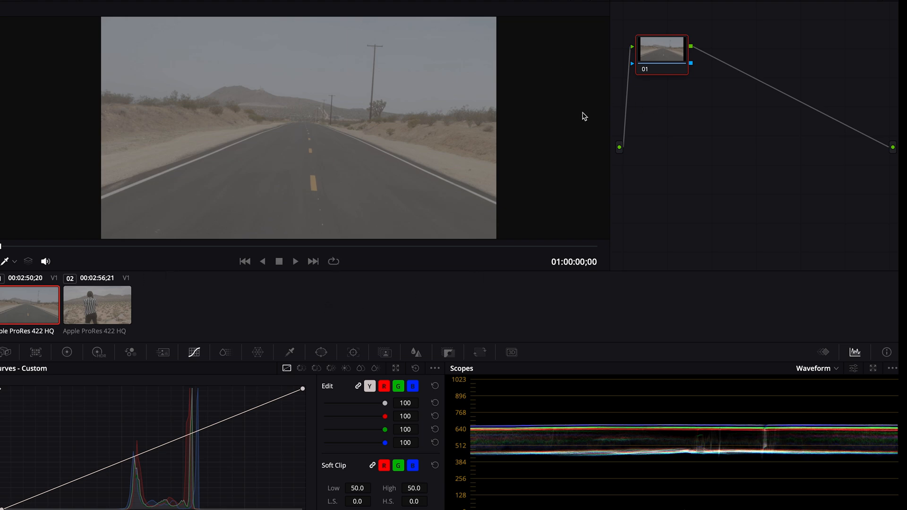
Step: Search the keyboard customization commands for "node" and check the shortcut for adding a Corrector node
{"action": "left_click_drag", "start_coordinate": [645, 67], "coordinate": [663, 78]}
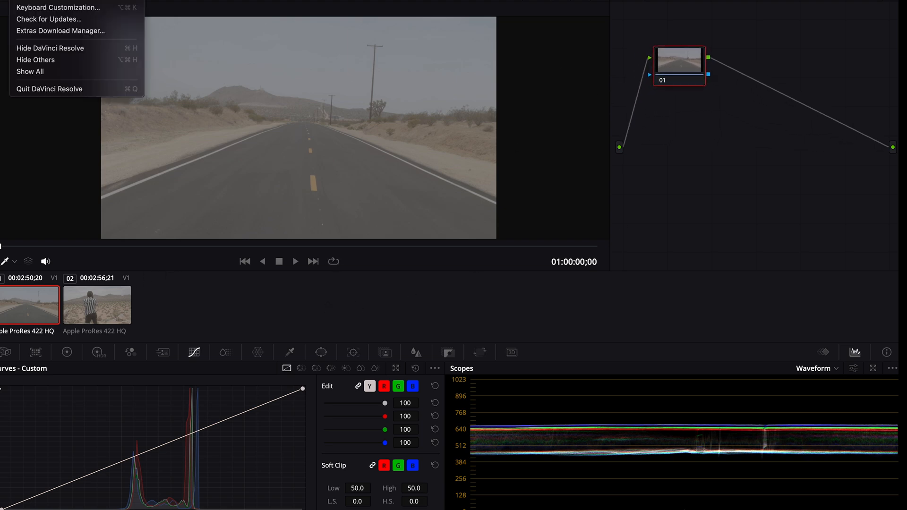
{"action": "left_click", "coordinate": [59, 8]}
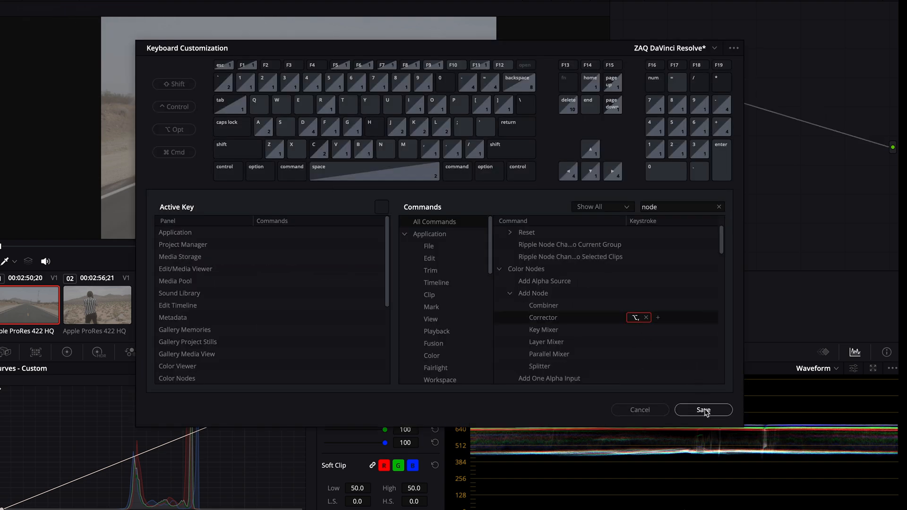
{"action": "left_click", "coordinate": [658, 411]}
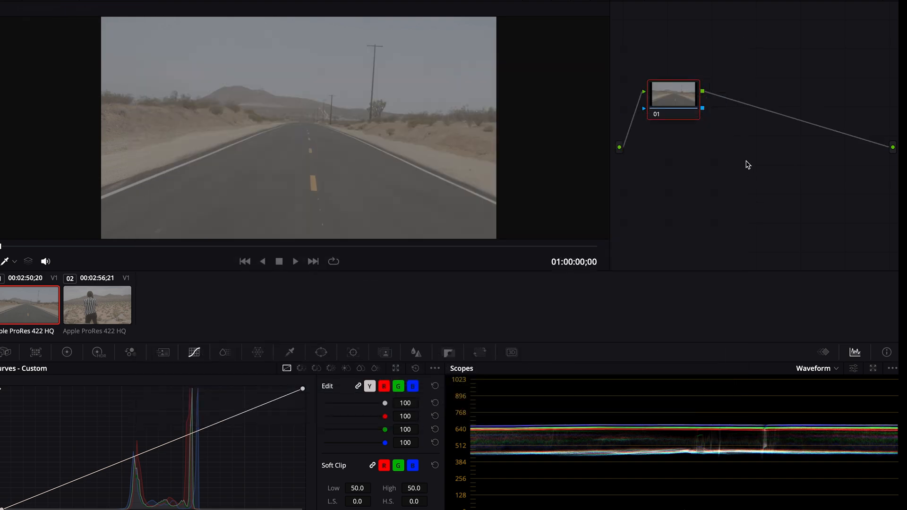
Step: Add a second serial node after node 01 and apply the Dehancer Pro 7.3.1 film emulation effect to it
{"action": "key", "text": "shift+k"}
{"action": "left_click", "coordinate": [751, 106]}
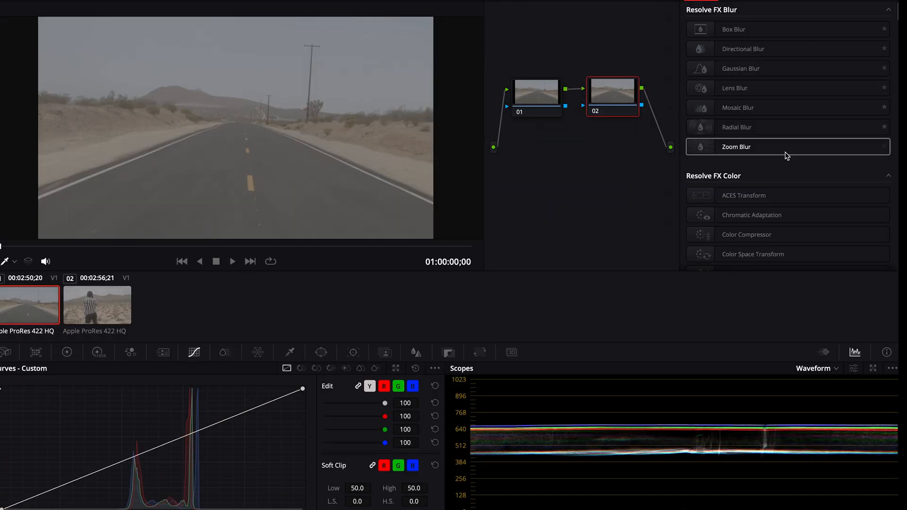
{"action": "scroll", "coordinate": [786, 155], "scroll_direction": "down", "scroll_amount": 15}
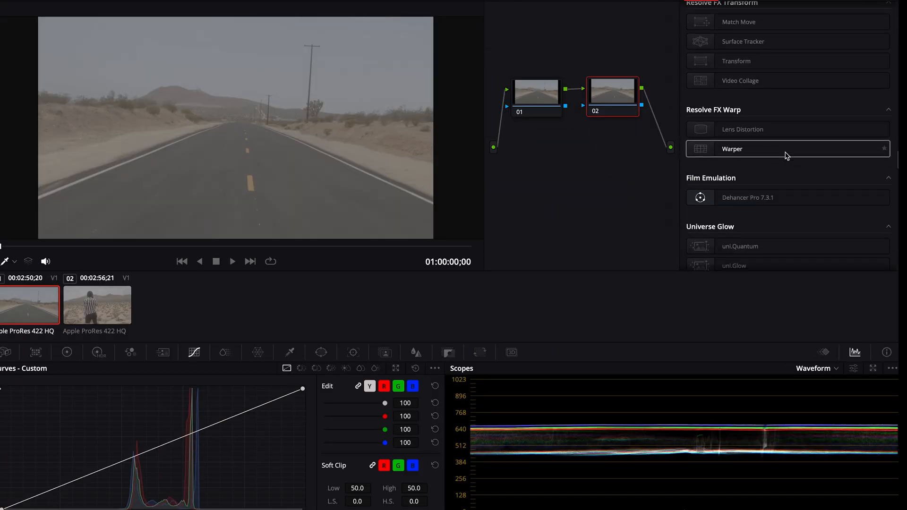
{"action": "scroll", "coordinate": [787, 156], "scroll_direction": "down", "scroll_amount": 2}
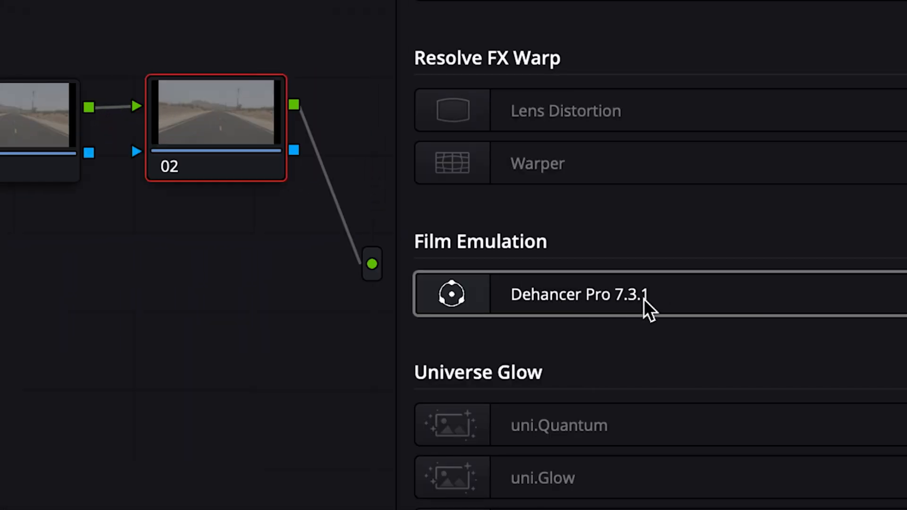
{"action": "left_click_drag", "start_coordinate": [644, 299], "coordinate": [286, 120]}
Step: Set the Dehancer input source to Choose Camera and the vendor to Sony
{"action": "left_click", "coordinate": [804, 41]}
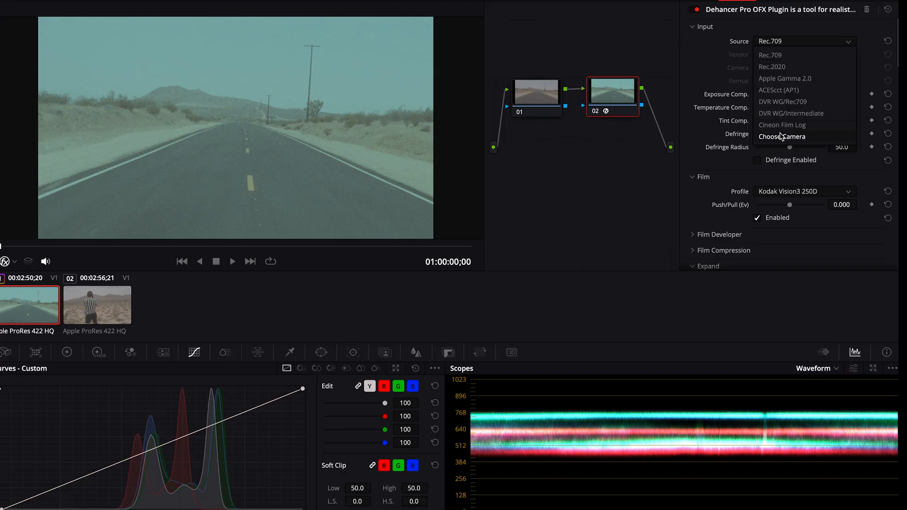
{"action": "left_click", "coordinate": [782, 136]}
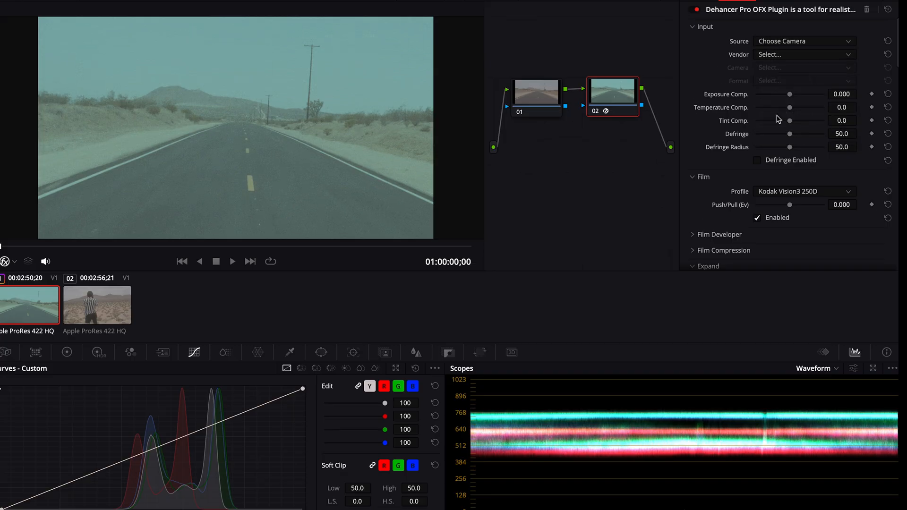
{"action": "left_click", "coordinate": [786, 55]}
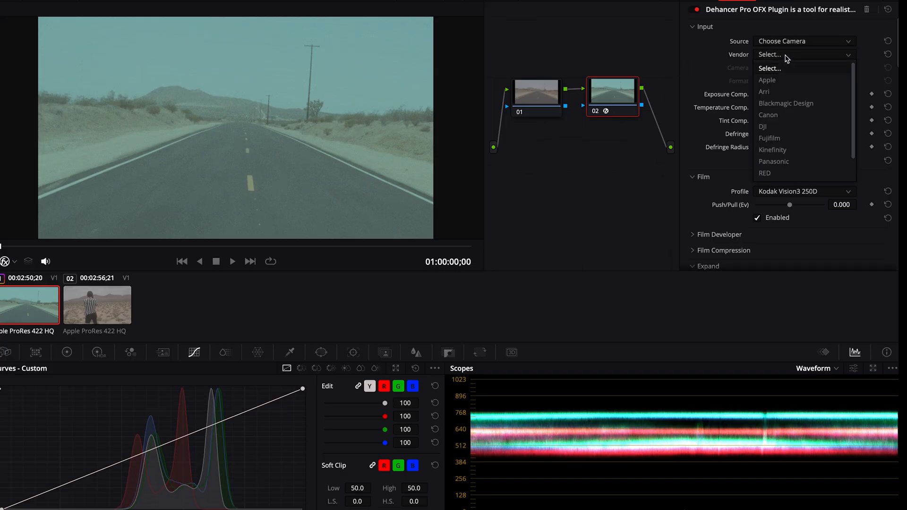
{"action": "scroll", "coordinate": [778, 174], "scroll_direction": "down", "scroll_amount": 2}
{"action": "left_click", "coordinate": [777, 173]}
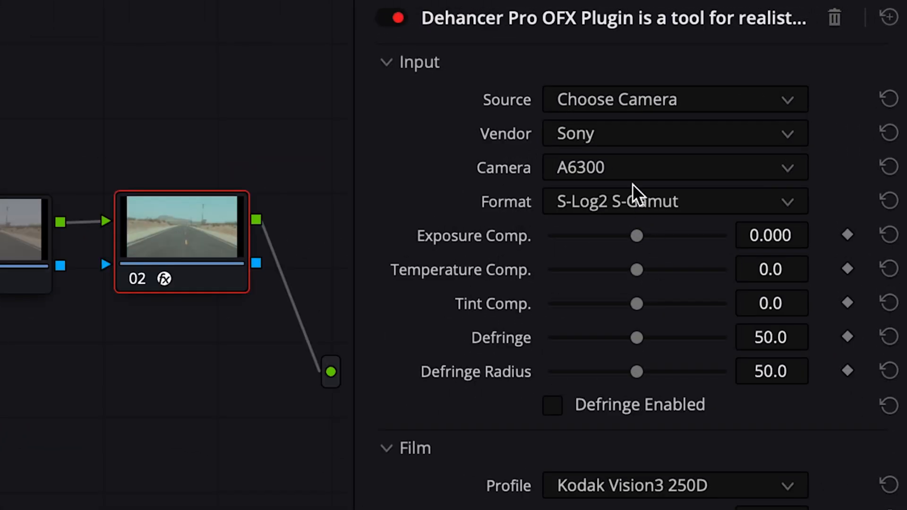
Step: Set the Dehancer input camera to Alpha 7S III and the format to S-Log3 S-Gamut3.Cine
{"action": "left_click", "coordinate": [786, 67]}
{"action": "scroll", "coordinate": [642, 381], "scroll_direction": "down", "scroll_amount": 5}
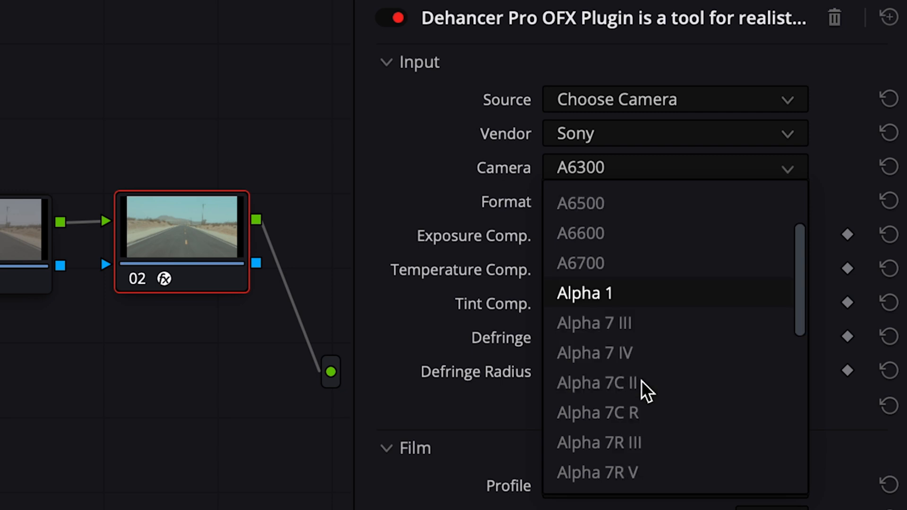
{"action": "left_click", "coordinate": [675, 384]}
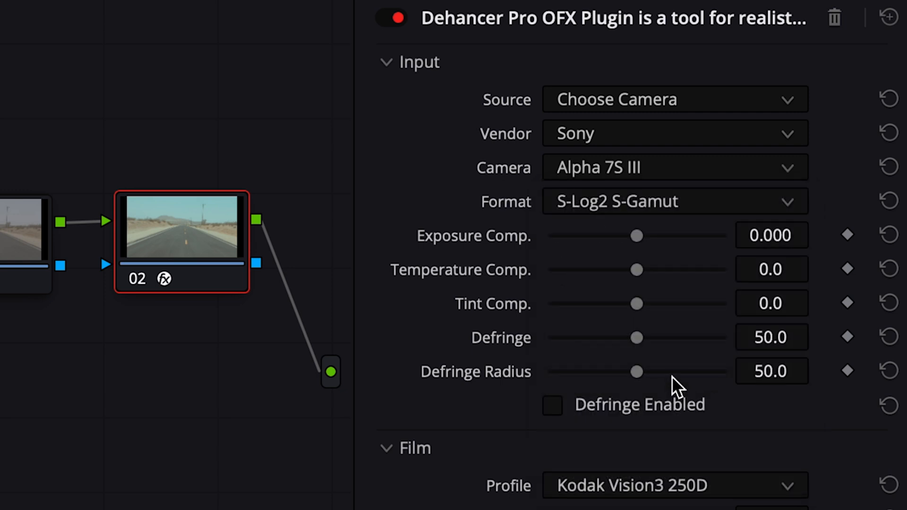
{"action": "left_click", "coordinate": [659, 203]}
{"action": "left_click", "coordinate": [653, 327]}
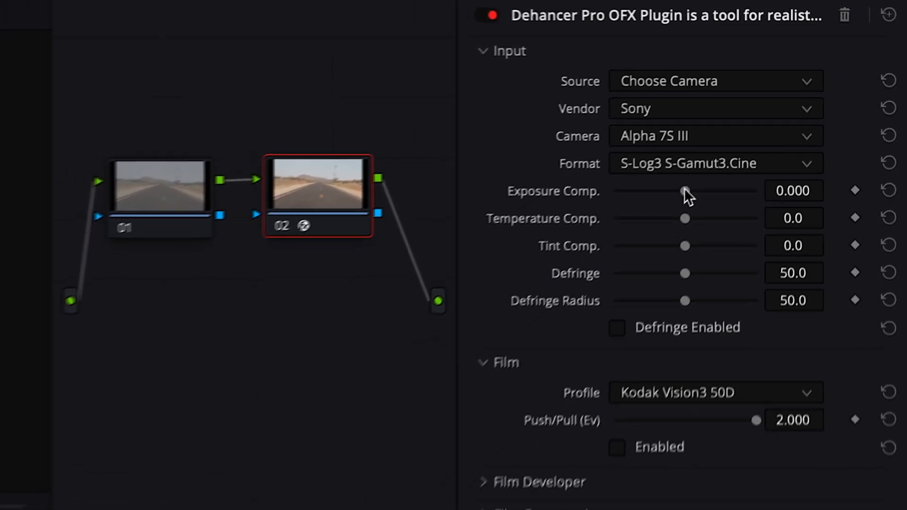
Step: Adjust the Dehancer input compensation to exposure -0.116, temperature -5.4 and tint 3.9
{"action": "mouse_move", "coordinate": [684, 190]}
{"action": "left_mouse_down"}
{"action": "mouse_move", "coordinate": [671, 192]}
{"action": "mouse_move", "coordinate": [684, 190]}
{"action": "left_mouse_up"}
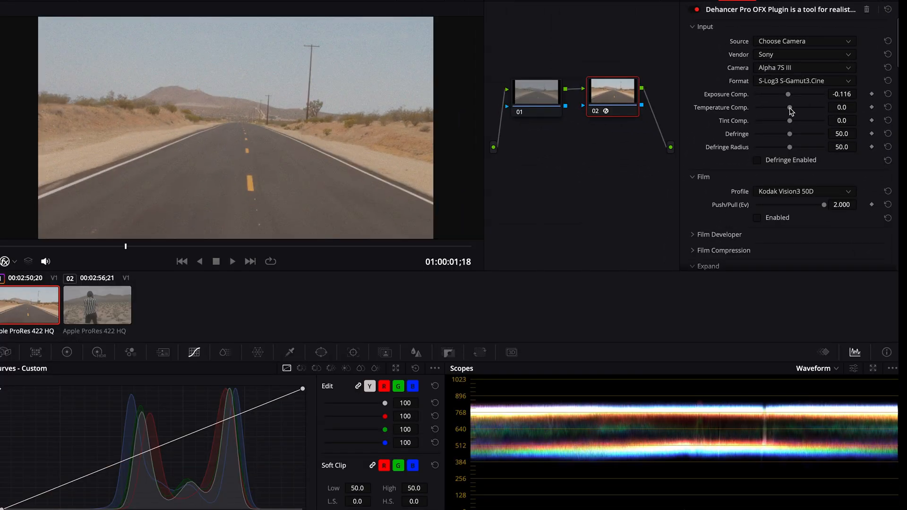
{"action": "left_click_drag", "start_coordinate": [790, 110], "coordinate": [788, 110]}
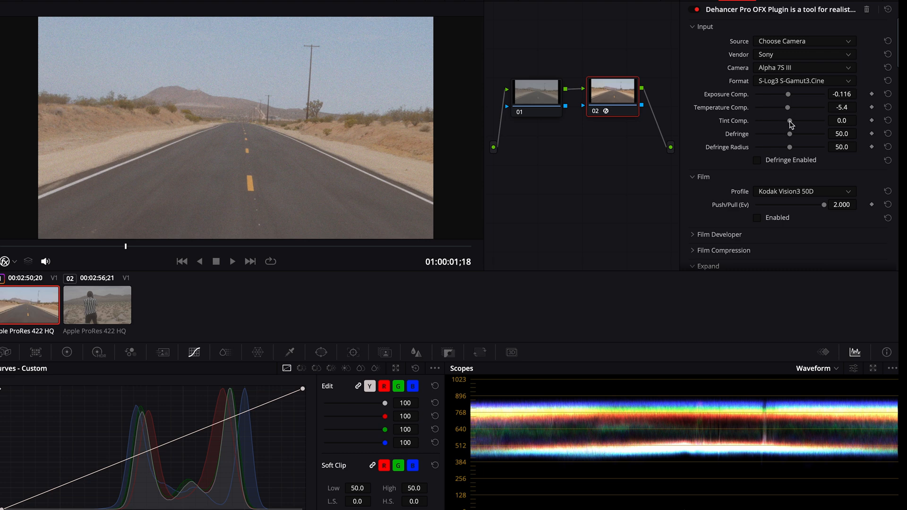
{"action": "left_click_drag", "start_coordinate": [790, 121], "coordinate": [792, 121]}
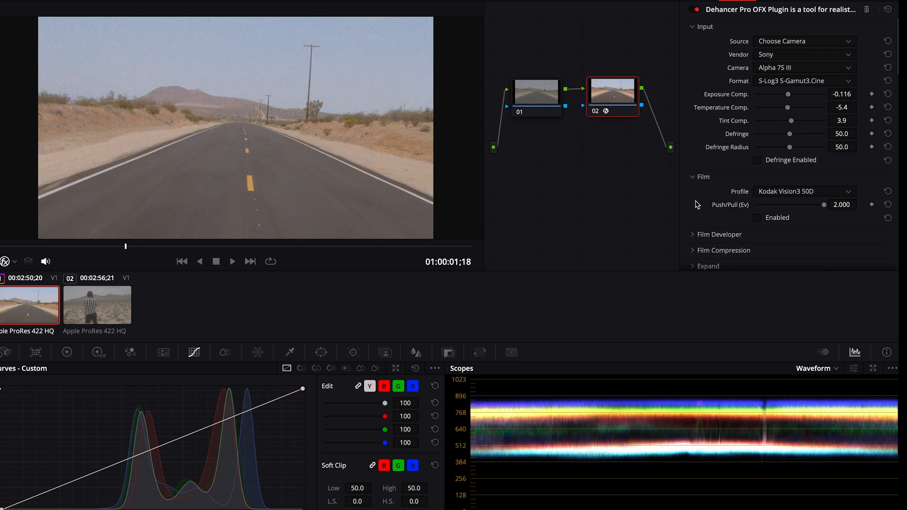
Step: Enable the Dehancer Film section and browse the film stocks available for its profile
{"action": "left_click", "coordinate": [760, 219]}
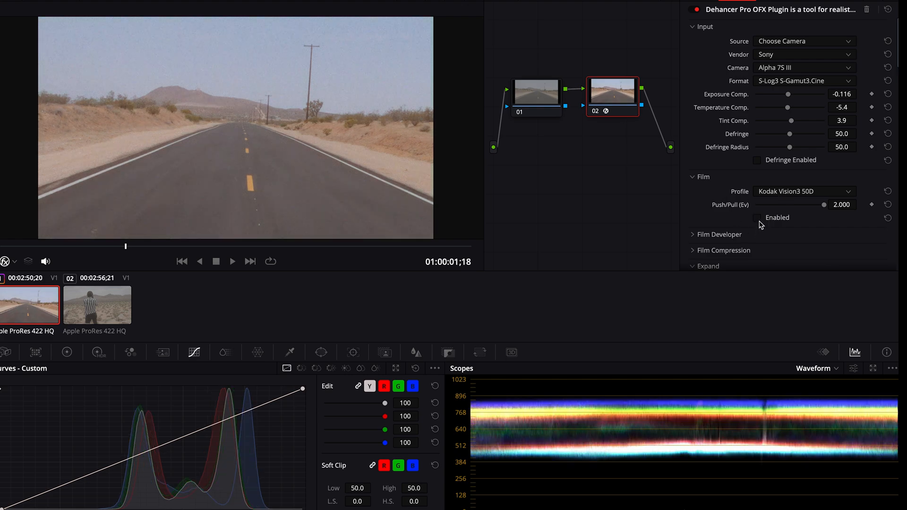
{"action": "left_click", "coordinate": [758, 219]}
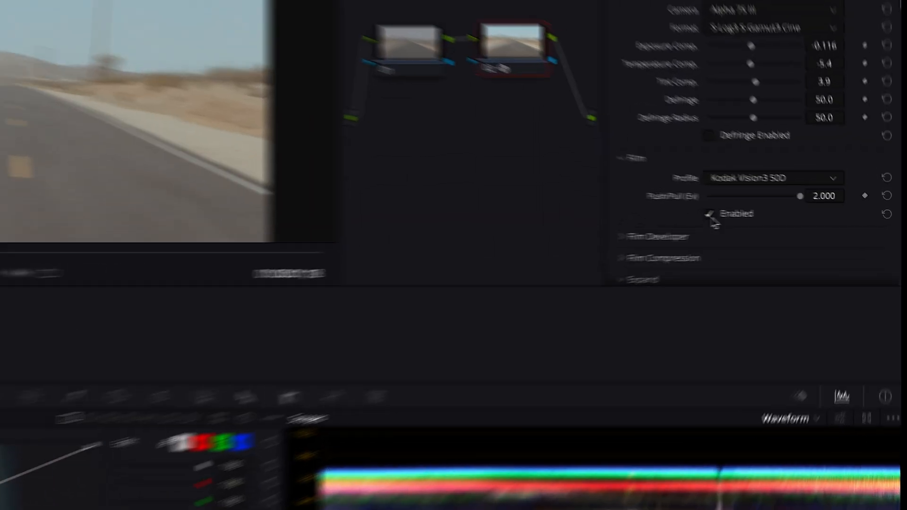
{"action": "left_click", "coordinate": [786, 192]}
{"action": "scroll", "coordinate": [786, 260], "scroll_direction": "up", "scroll_amount": 3}
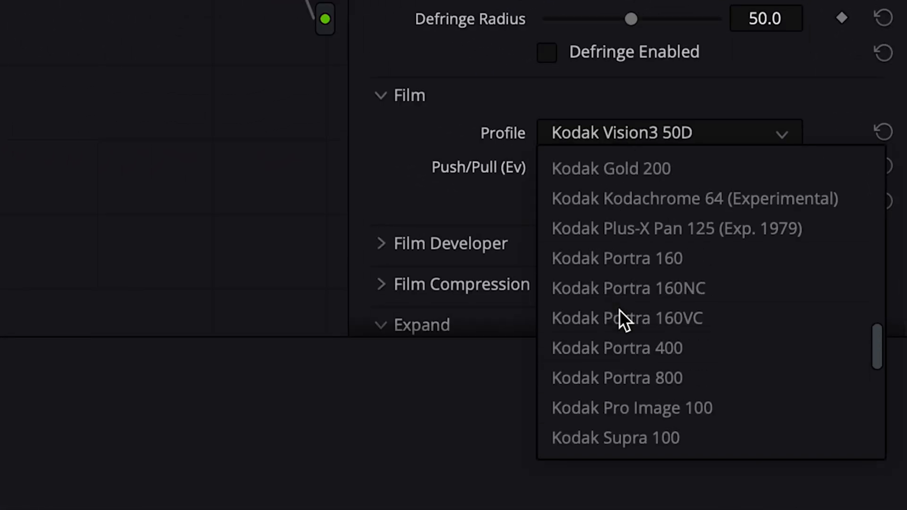
{"action": "scroll", "coordinate": [619, 310], "scroll_direction": "up", "scroll_amount": 4}
{"action": "scroll", "coordinate": [619, 310], "scroll_direction": "down", "scroll_amount": 6}
{"action": "scroll", "coordinate": [620, 310], "scroll_direction": "down", "scroll_amount": 1}
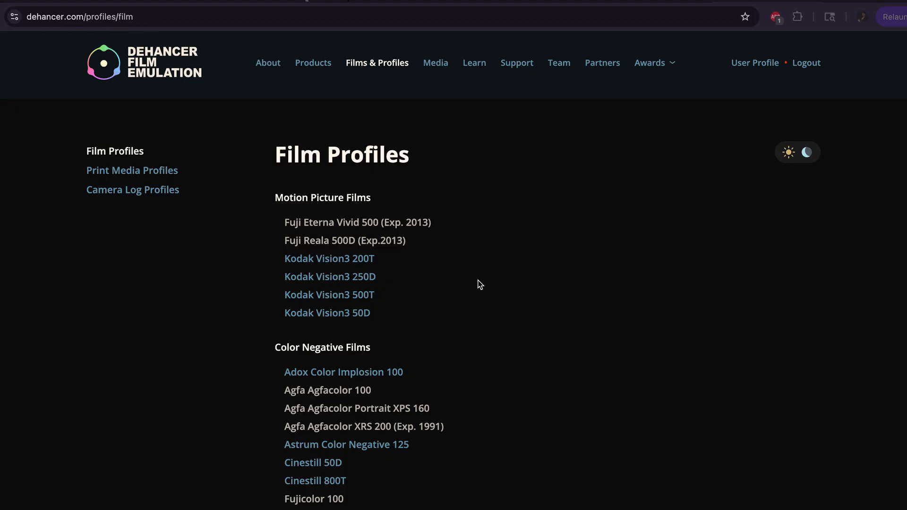
Step: Switch to the Dehancer film profiles web page and read the Kodak Vision3 250D entry
{"action": "left_click", "coordinate": [362, 278]}
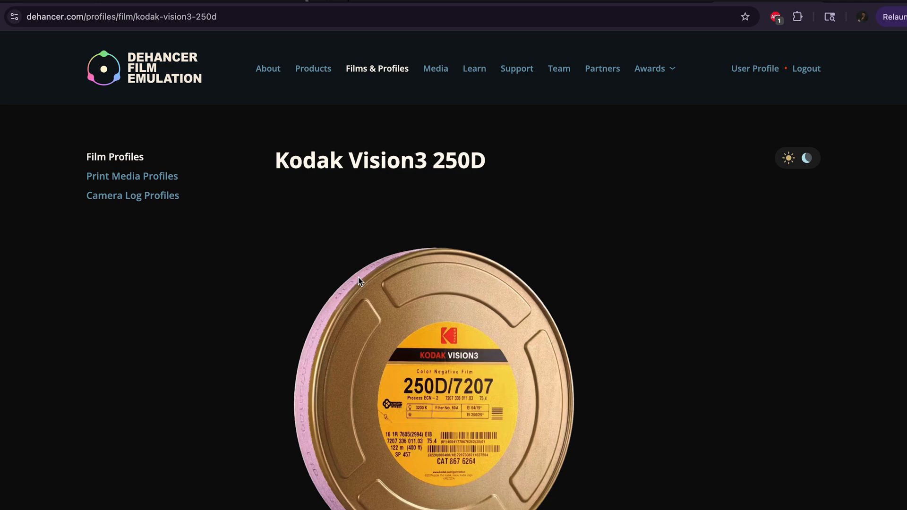
{"action": "scroll", "coordinate": [226, 487], "scroll_direction": "down", "scroll_amount": 10}
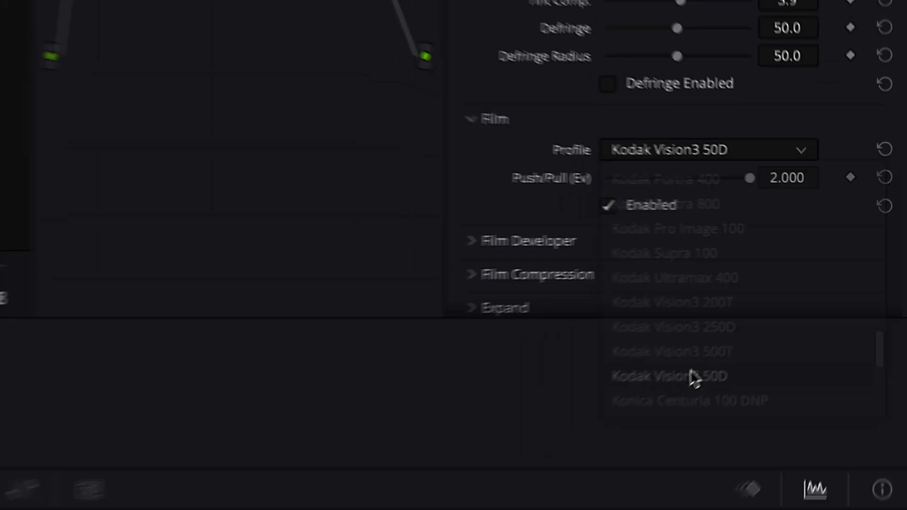
Step: Back in DaVinci Resolve, choose Kodak Vision3 50D as the film profile and review the Film Developer settings
{"action": "left_click", "coordinate": [691, 376]}
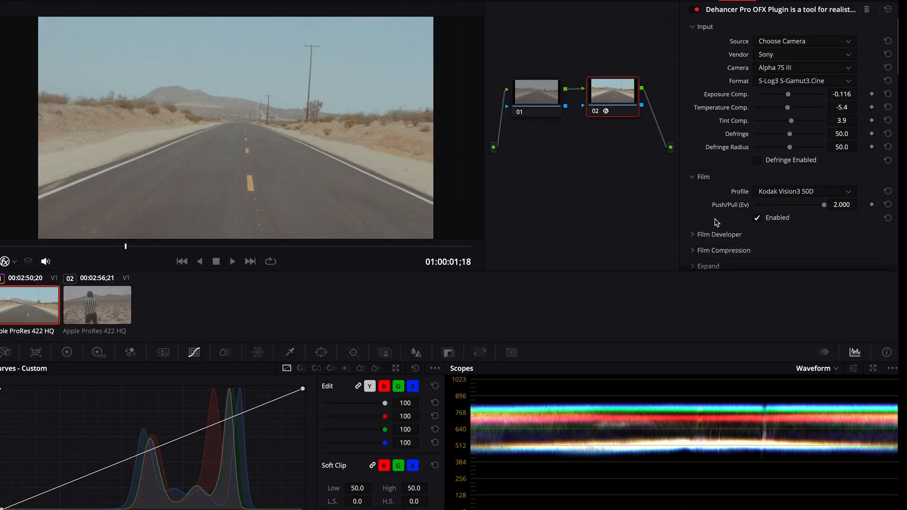
{"action": "scroll", "coordinate": [704, 220], "scroll_direction": "down", "scroll_amount": 2}
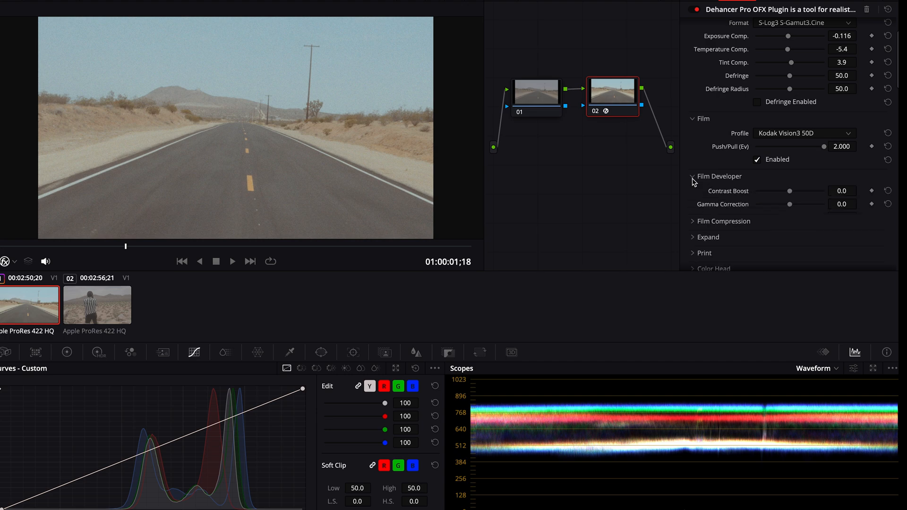
{"action": "scroll", "coordinate": [697, 171], "scroll_direction": "down", "scroll_amount": 2}
{"action": "left_click", "coordinate": [694, 137]}
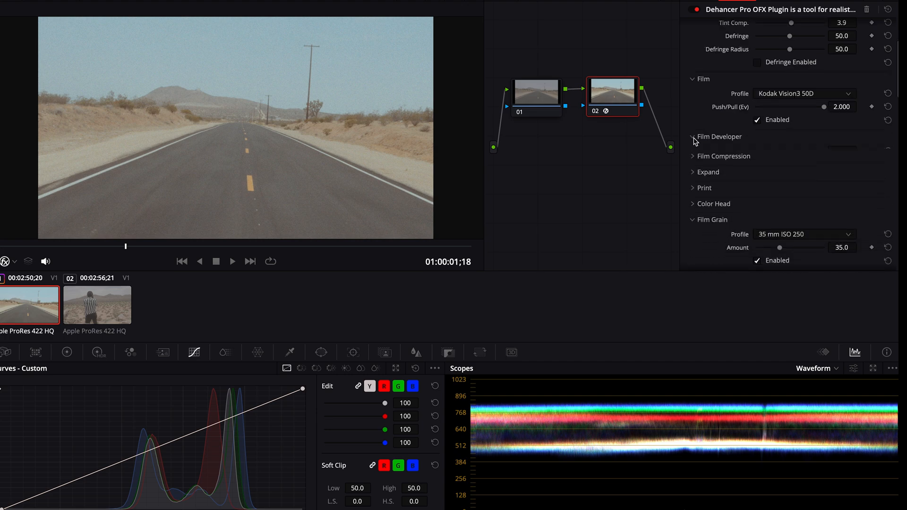
{"action": "left_click", "coordinate": [694, 137]}
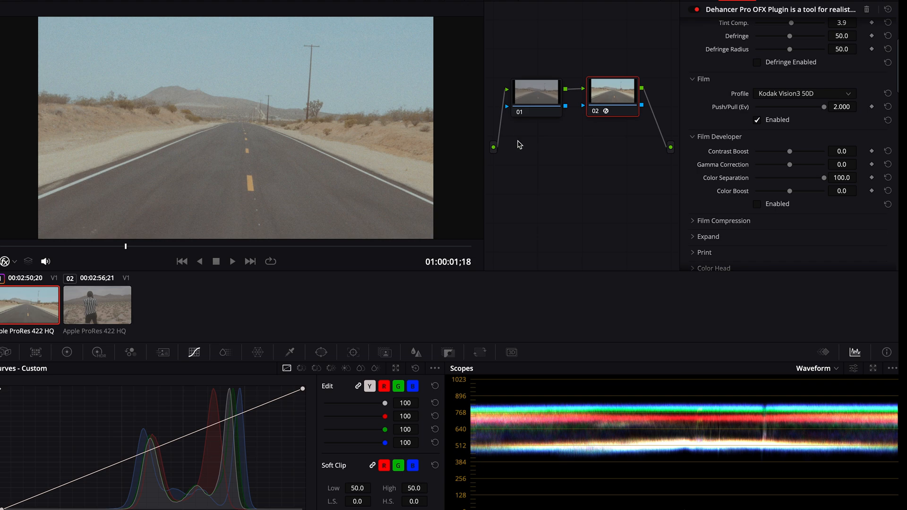
{"action": "left_click", "coordinate": [694, 137]}
Step: Enable Film Compression in the Dehancer effect and test its Impact amount
{"action": "left_click", "coordinate": [693, 153]}
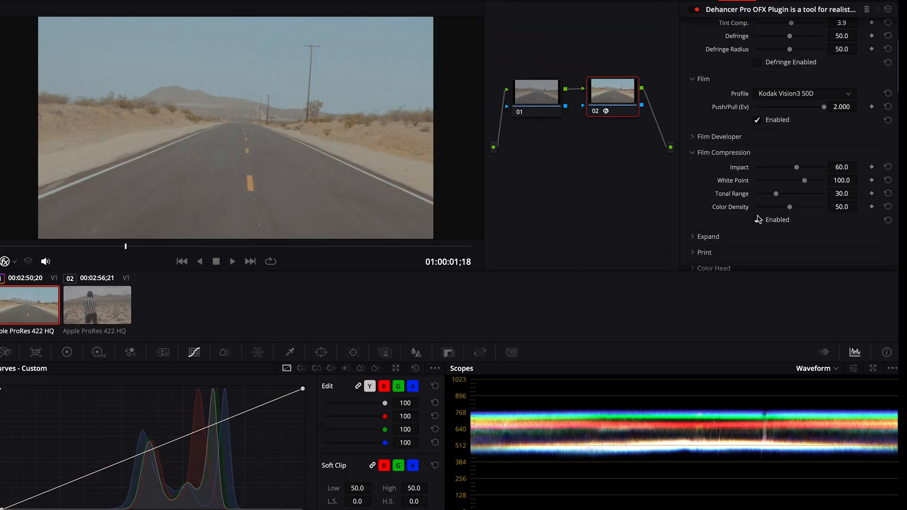
{"action": "left_click", "coordinate": [757, 220]}
{"action": "left_click_drag", "start_coordinate": [799, 167], "coordinate": [794, 193]}
{"action": "left_click", "coordinate": [693, 152]}
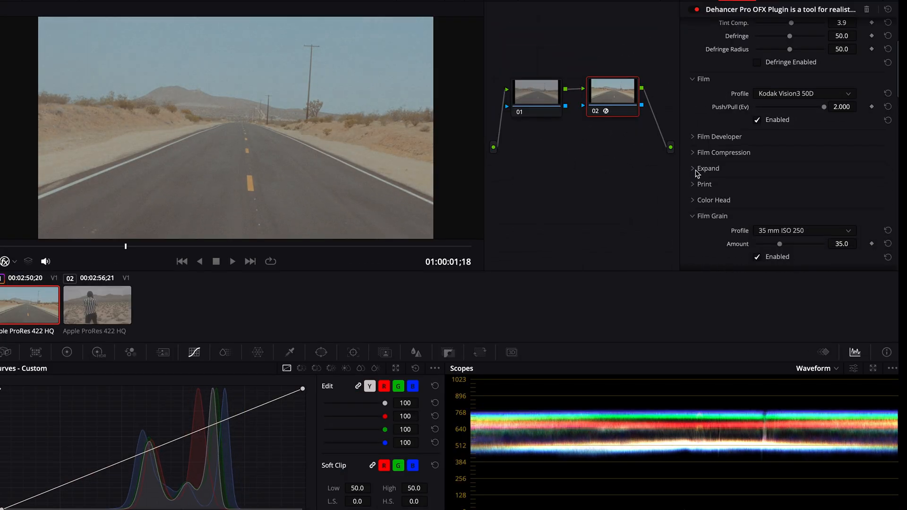
Step: Enable Expand in the Dehancer effect and adjust its black point
{"action": "left_click", "coordinate": [694, 169]}
{"action": "scroll", "coordinate": [694, 170], "scroll_direction": "down", "scroll_amount": 2}
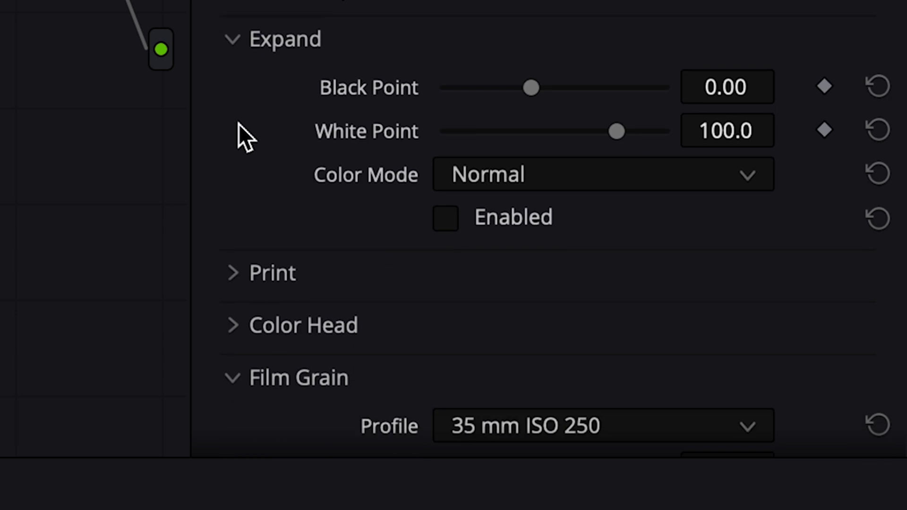
{"action": "left_click", "coordinate": [446, 217]}
{"action": "left_click_drag", "start_coordinate": [784, 158], "coordinate": [800, 181]}
{"action": "left_click", "coordinate": [707, 144]}
Step: Enable Print with the Kodak 2383 Print Film profile and the Analogue Range Limiter, setting its exposure to about -0.86
{"action": "left_click", "coordinate": [704, 158]}
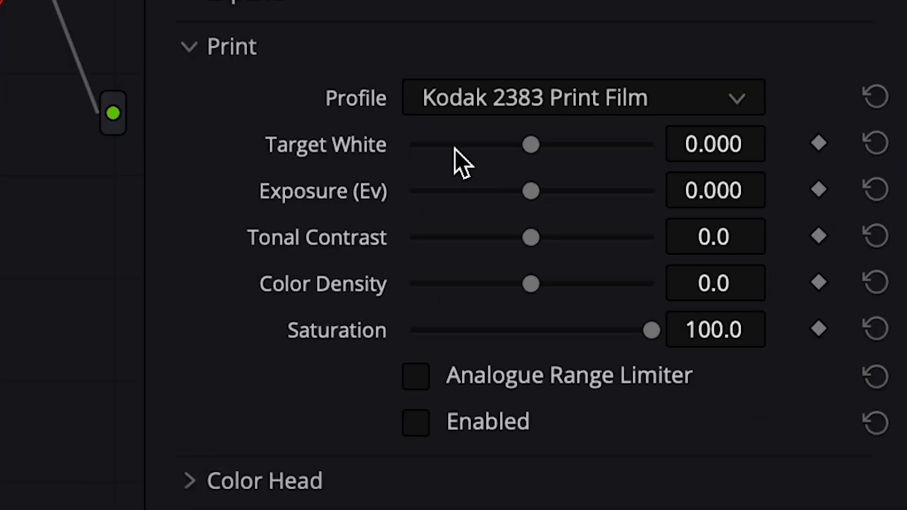
{"action": "left_click", "coordinate": [603, 111]}
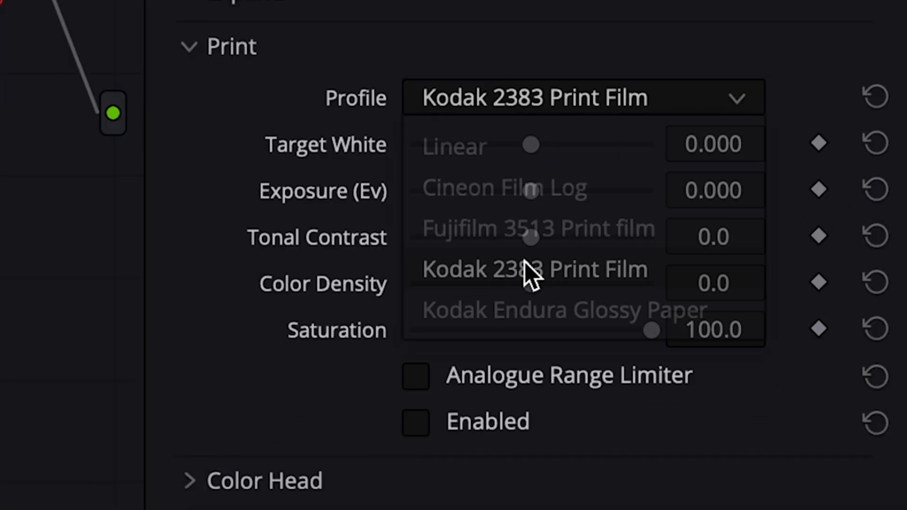
{"action": "left_click", "coordinate": [530, 270]}
{"action": "left_click", "coordinate": [416, 423]}
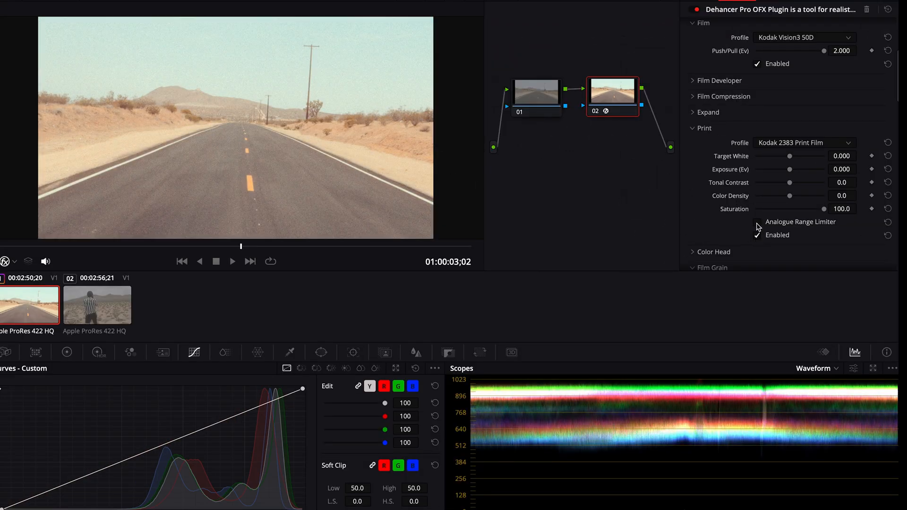
{"action": "left_click", "coordinate": [757, 224]}
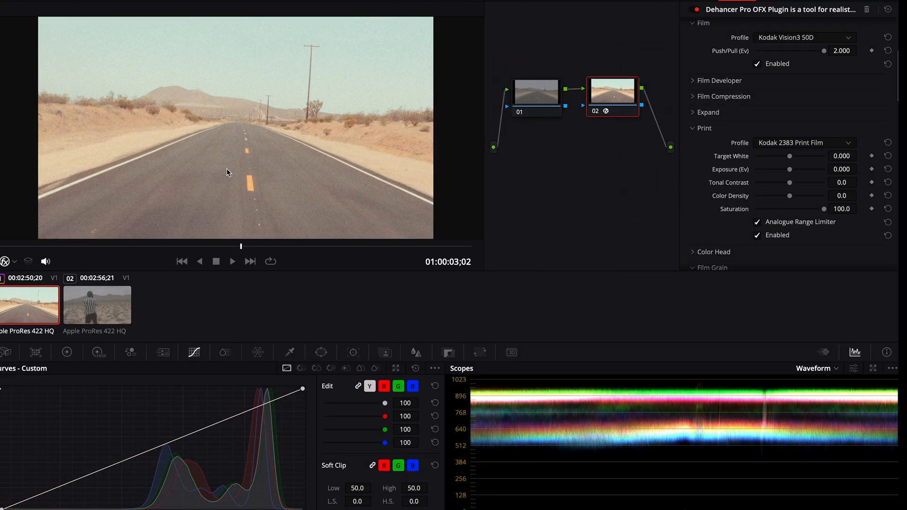
{"action": "left_click_drag", "start_coordinate": [790, 170], "coordinate": [781, 176]}
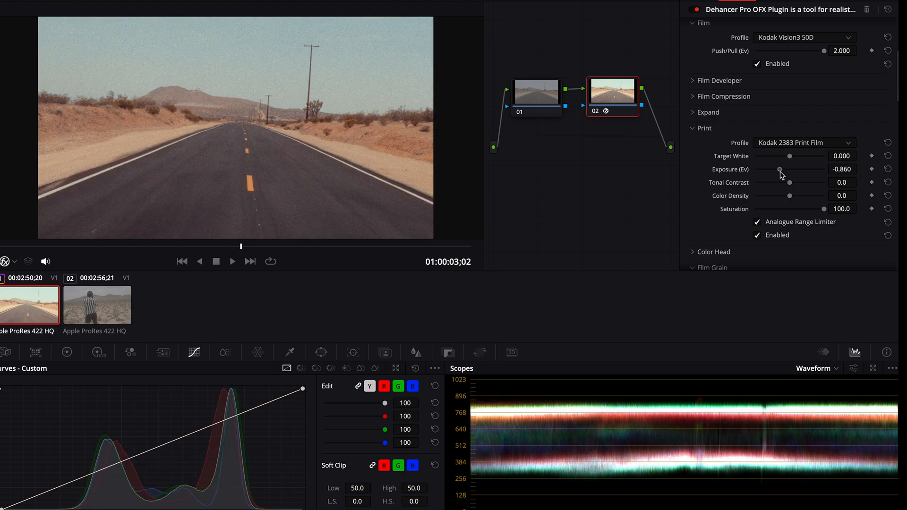
{"action": "left_click", "coordinate": [693, 128]}
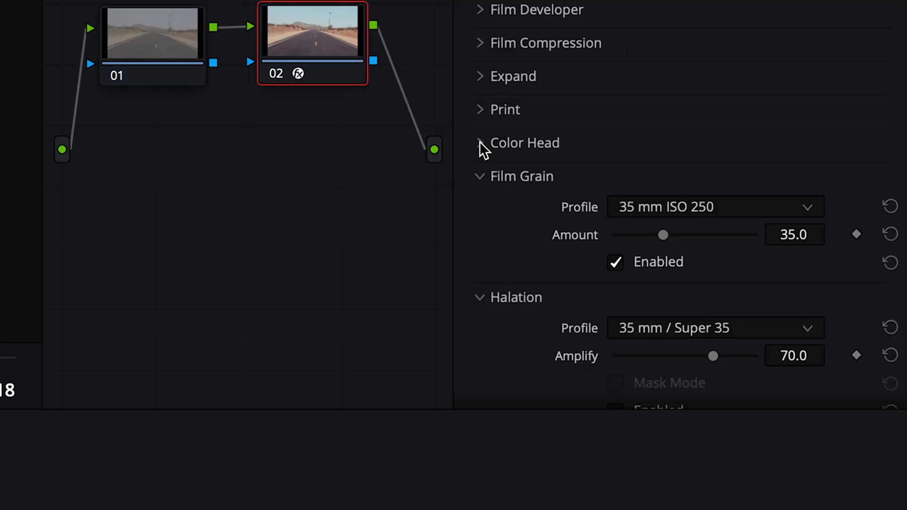
Step: Enable Color Head, try shifting its Shadows Tone, and reset that tone to 0.0
{"action": "left_click", "coordinate": [694, 143]}
{"action": "scroll", "coordinate": [725, 231], "scroll_direction": "down", "scroll_amount": 2}
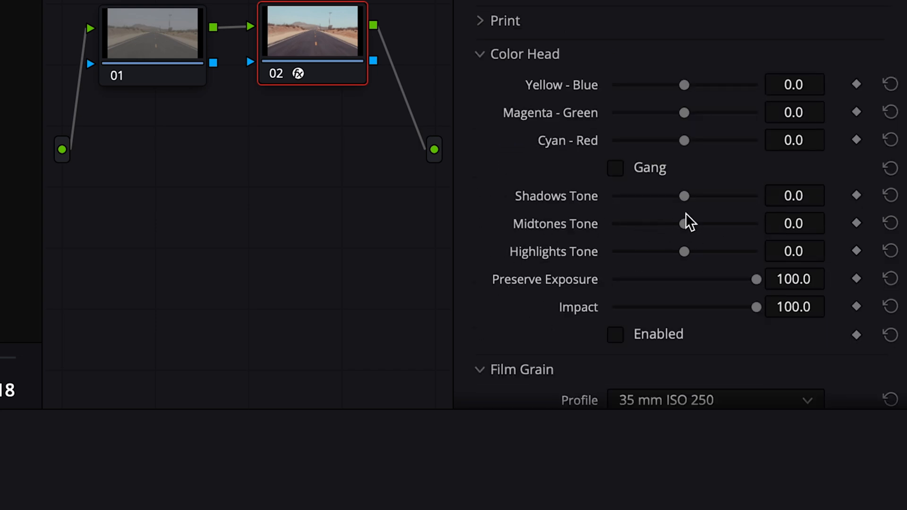
{"action": "left_click_drag", "start_coordinate": [685, 197], "coordinate": [724, 195]}
{"action": "double_click", "coordinate": [724, 196]}
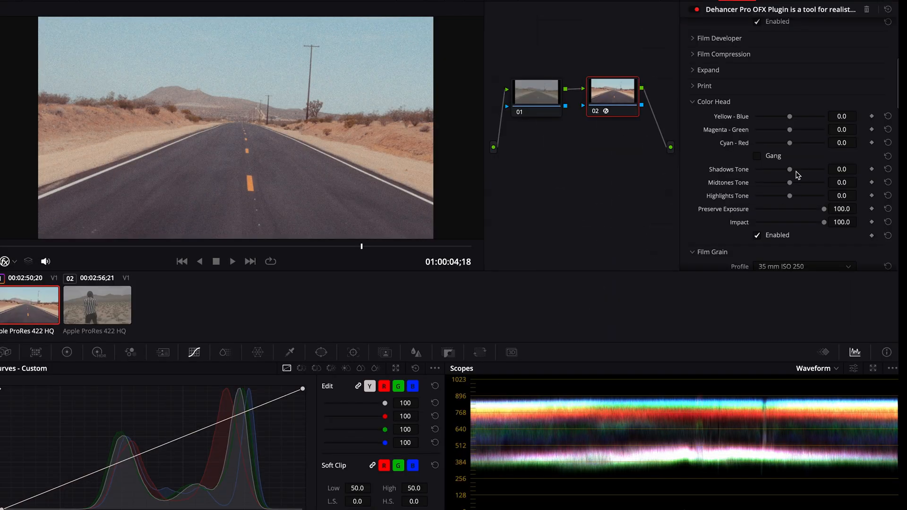
{"action": "left_click", "coordinate": [711, 101]}
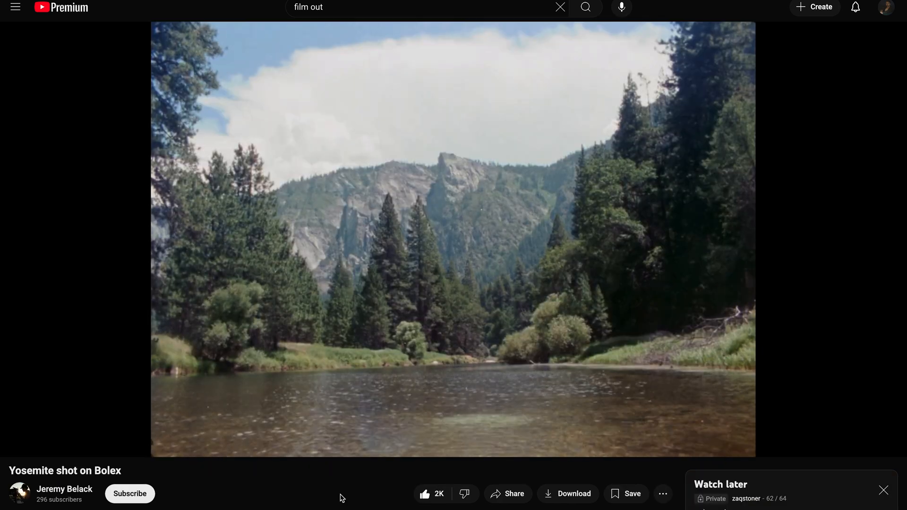
Step: Step through the film-shot reference videos in the YouTube Watch later playlist
{"action": "key", "text": "shift+n"}
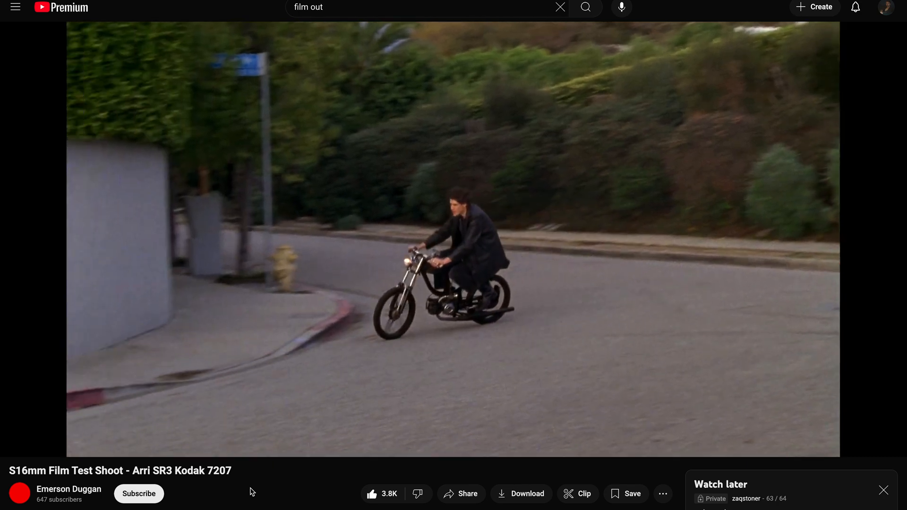
{"action": "key", "text": "shift+n"}
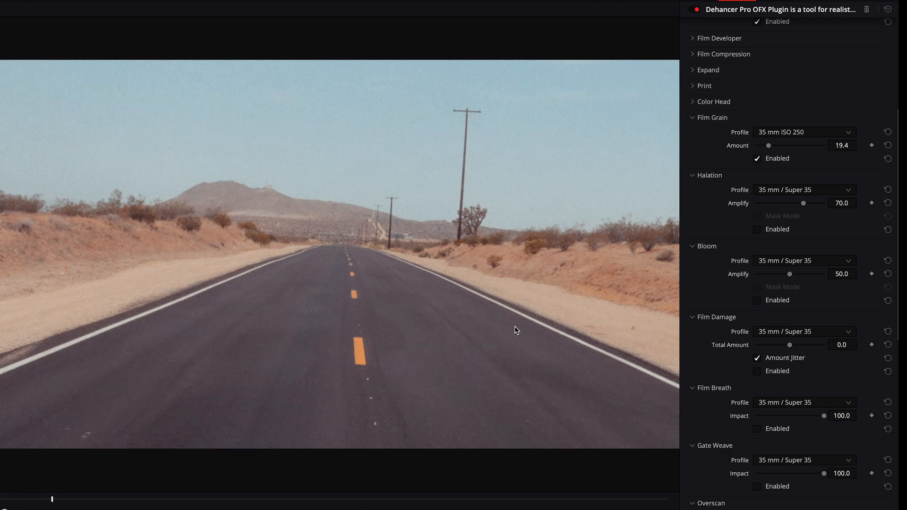
Step: Play the road clip in DaVinci Resolve and compare Halation off and on, leaving it enabled with the 35 mm / Super 35 profile
{"action": "key", "text": "l"}
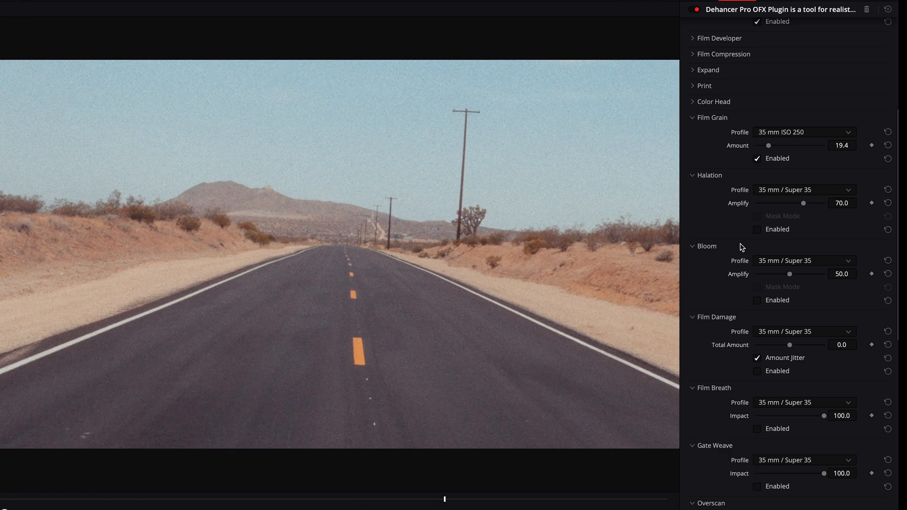
{"action": "left_click", "coordinate": [758, 232]}
{"action": "left_click", "coordinate": [758, 230]}
{"action": "left_click", "coordinate": [758, 231]}
{"action": "left_click", "coordinate": [757, 231]}
{"action": "left_click", "coordinate": [758, 231]}
{"action": "left_click", "coordinate": [758, 231]}
{"action": "left_click", "coordinate": [757, 231]}
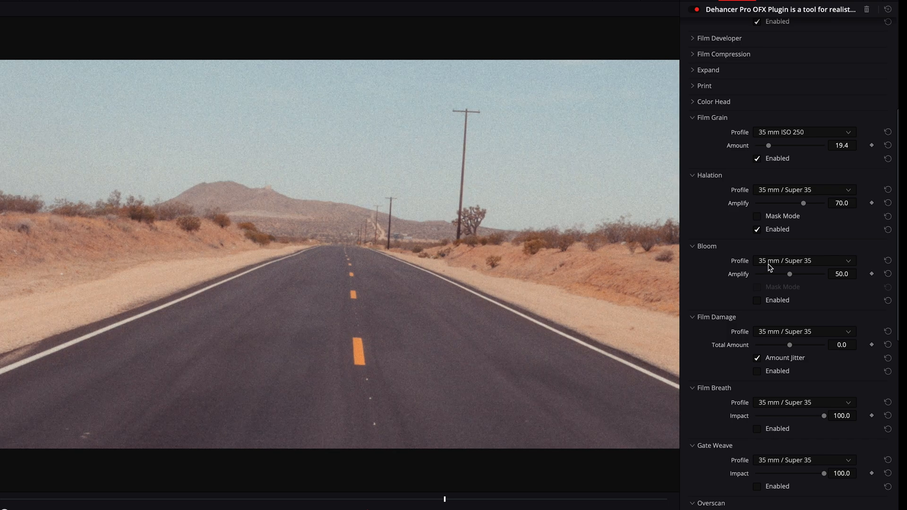